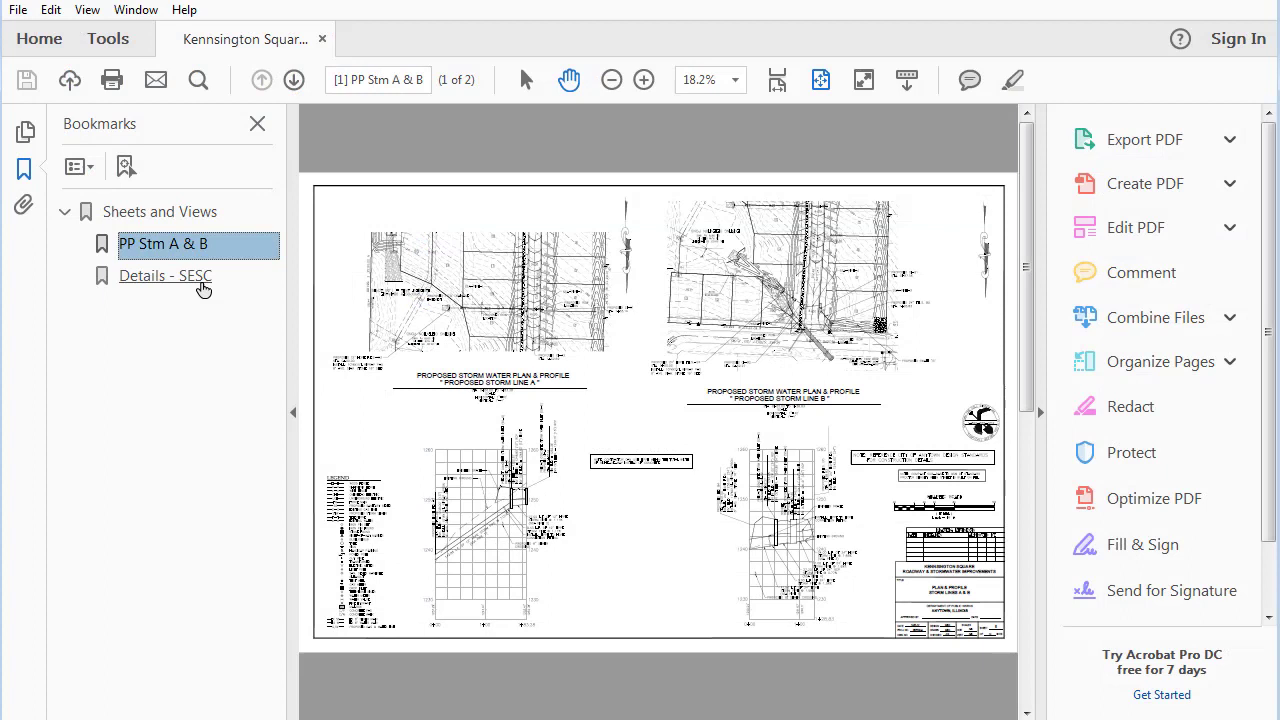
# View the Details - SESC sheet, then the PP Stm A & B sheet, of the revised PDF
pyautogui.click(195, 280)
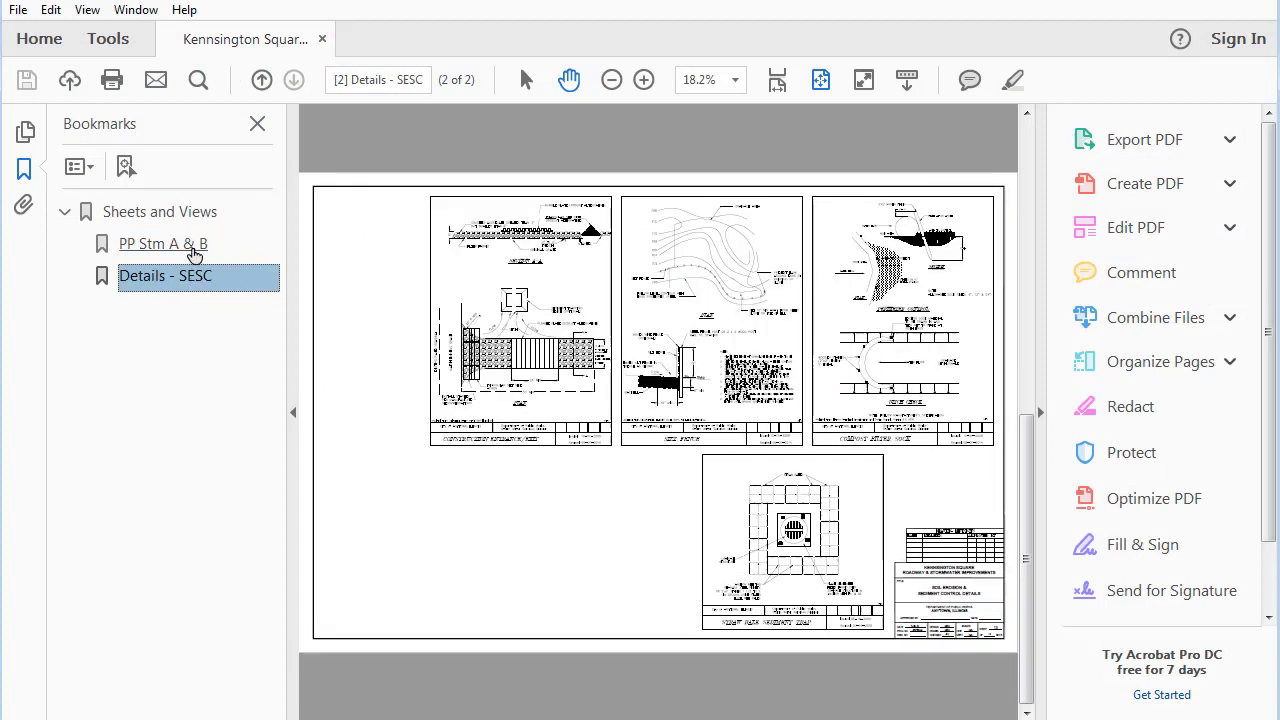
pyautogui.click(195, 252)
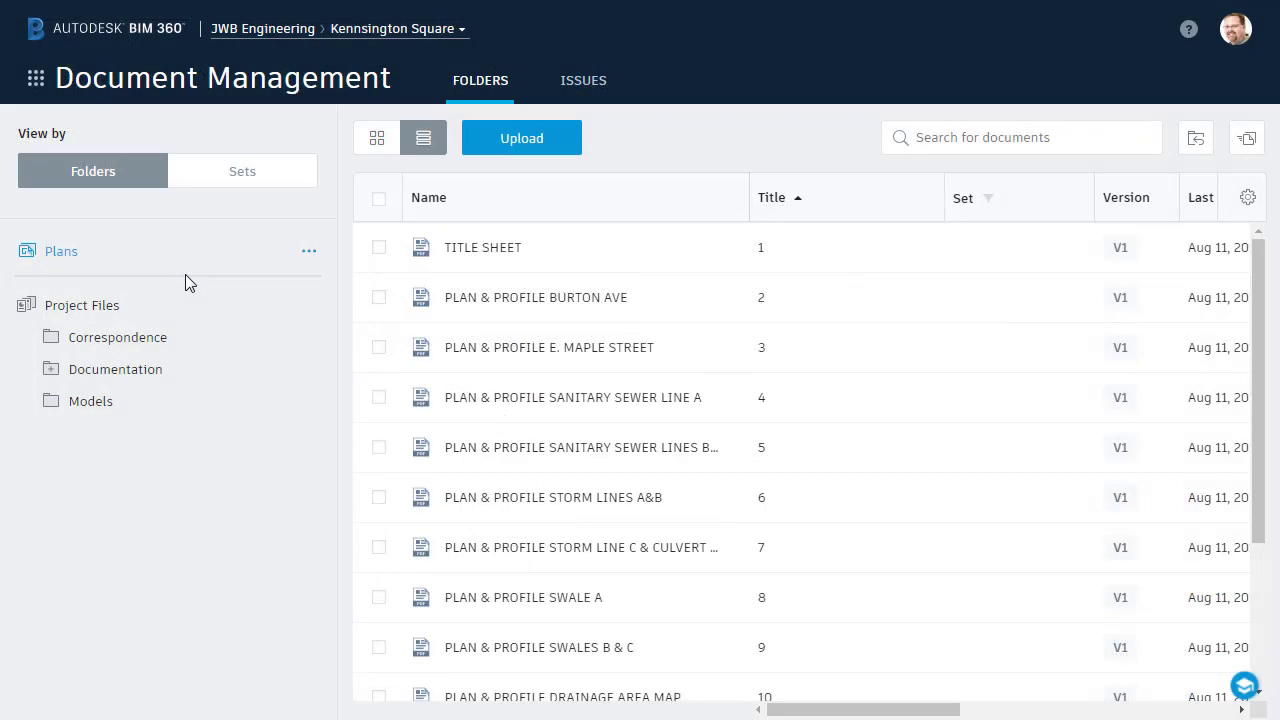
# Upload Kensington Square-rev.pdf to Plans with the Kensington Square TB layout template
pyautogui.click(510, 140)
pyautogui.click(500, 178)
pyautogui.click(366, 146)
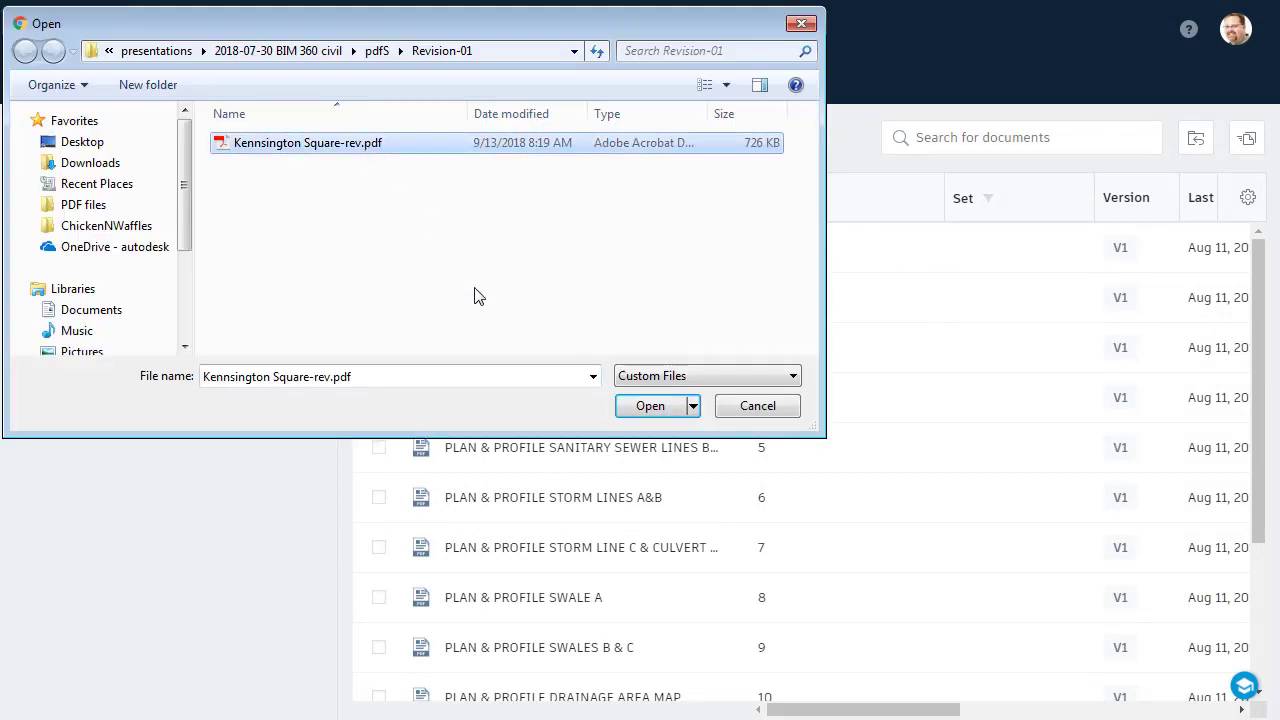
pyautogui.click(630, 408)
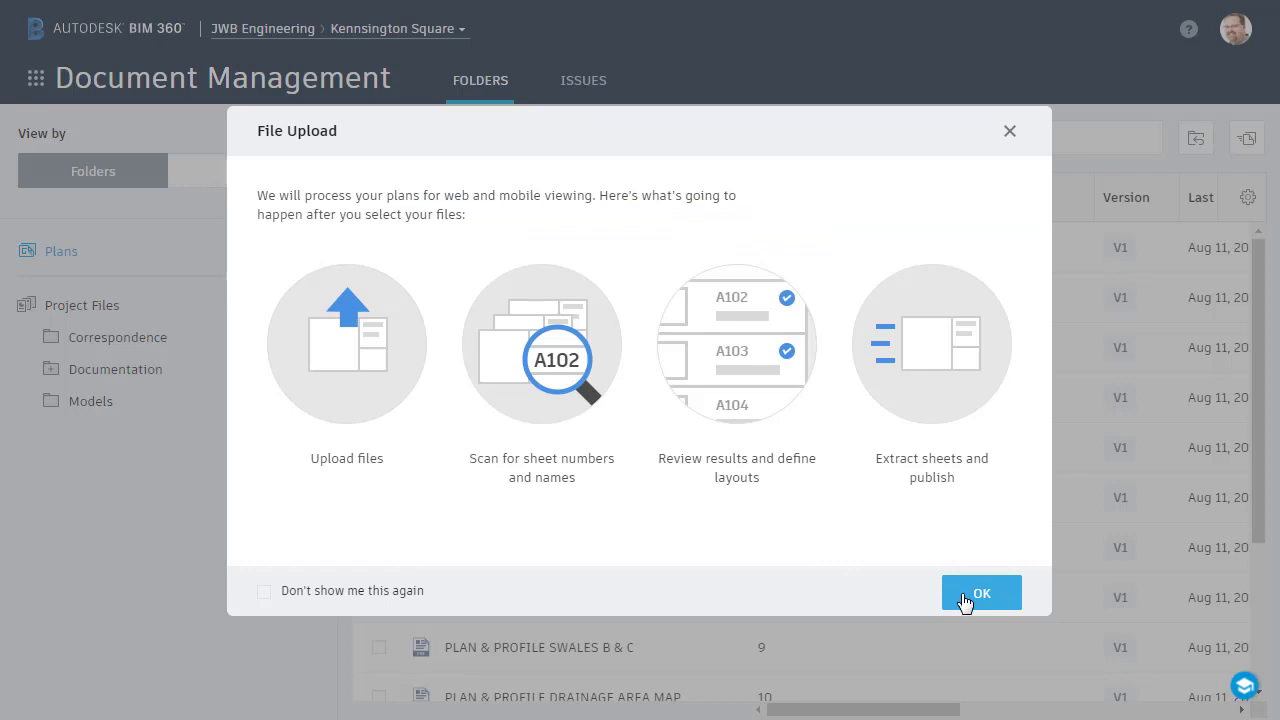
pyautogui.click(980, 593)
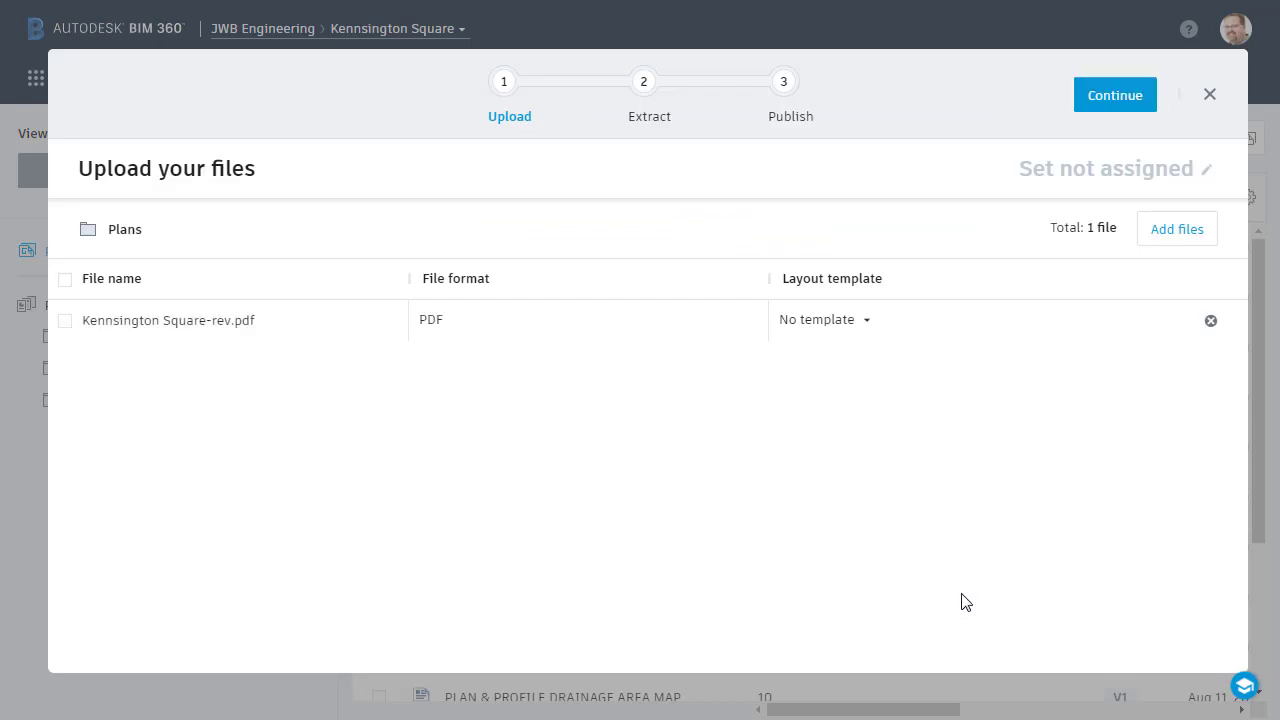
pyautogui.click(866, 322)
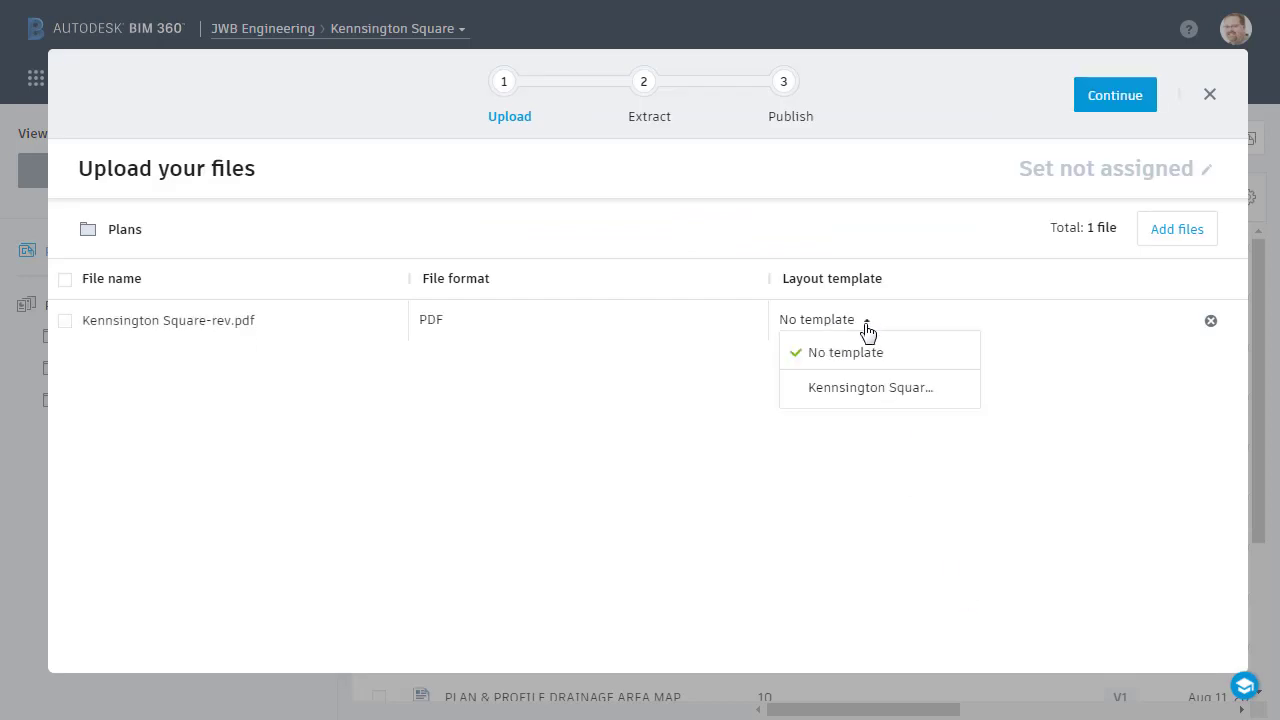
pyautogui.click(858, 388)
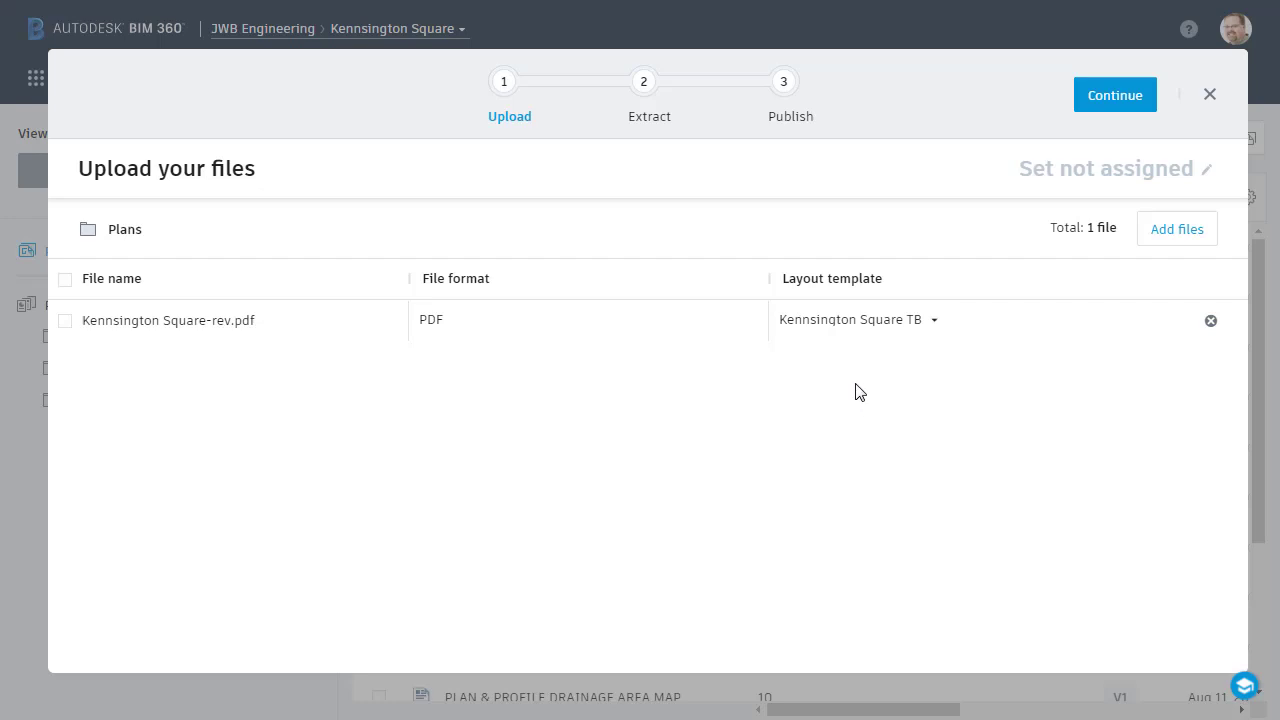
# Extract the two sheets from Kensington Square-rev.pdf, review them, and publish all
pyautogui.click(1089, 108)
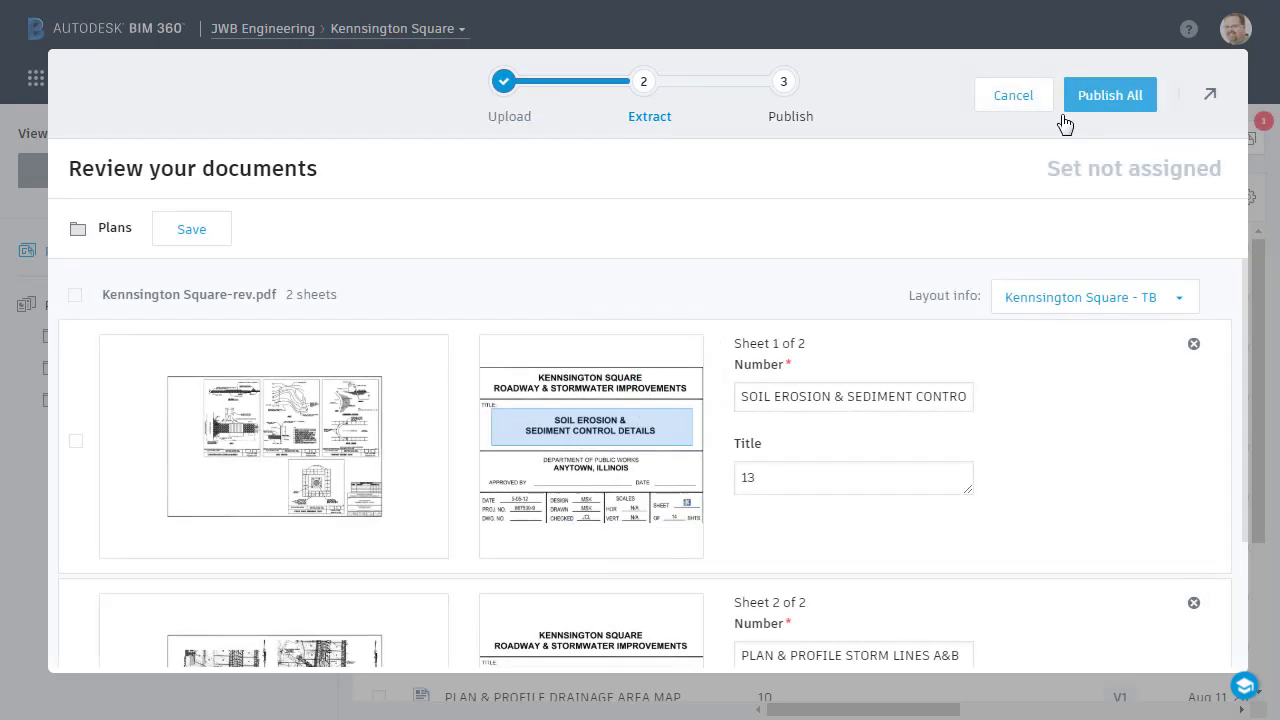
pyautogui.scroll(-2, 880, 340)
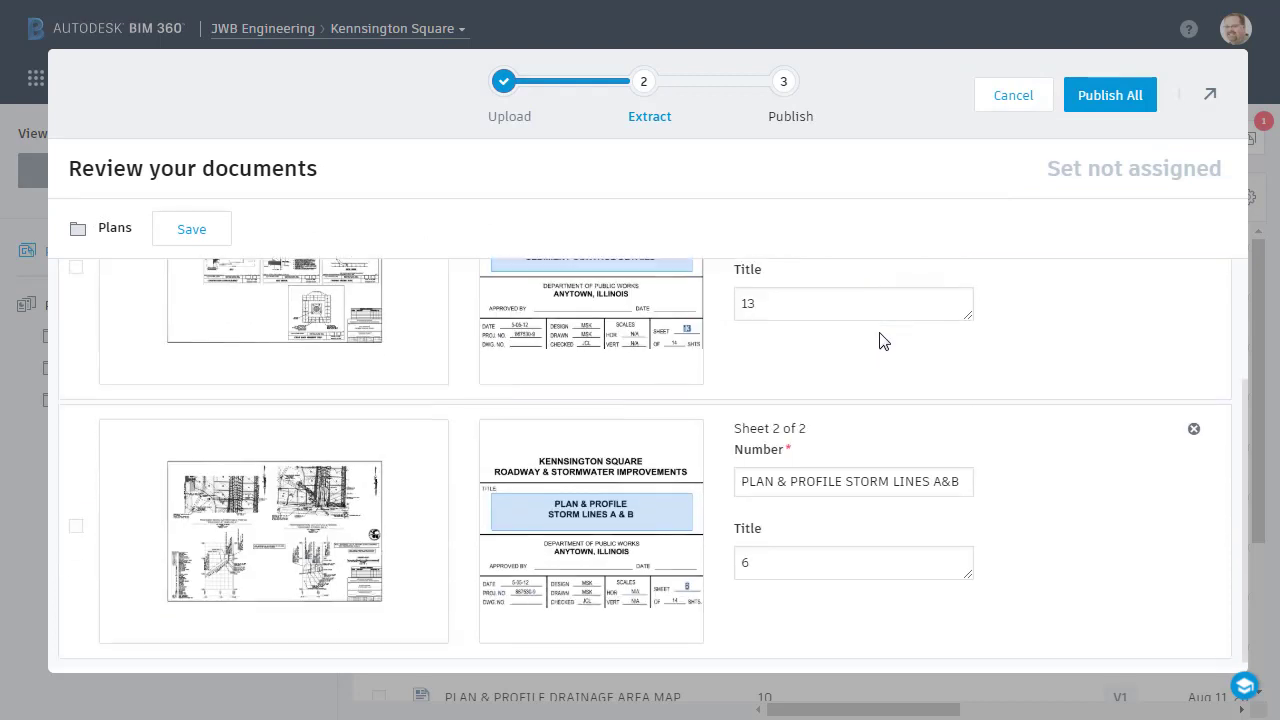
pyautogui.scroll(1, 880, 340)
pyautogui.scroll(3, 880, 340)
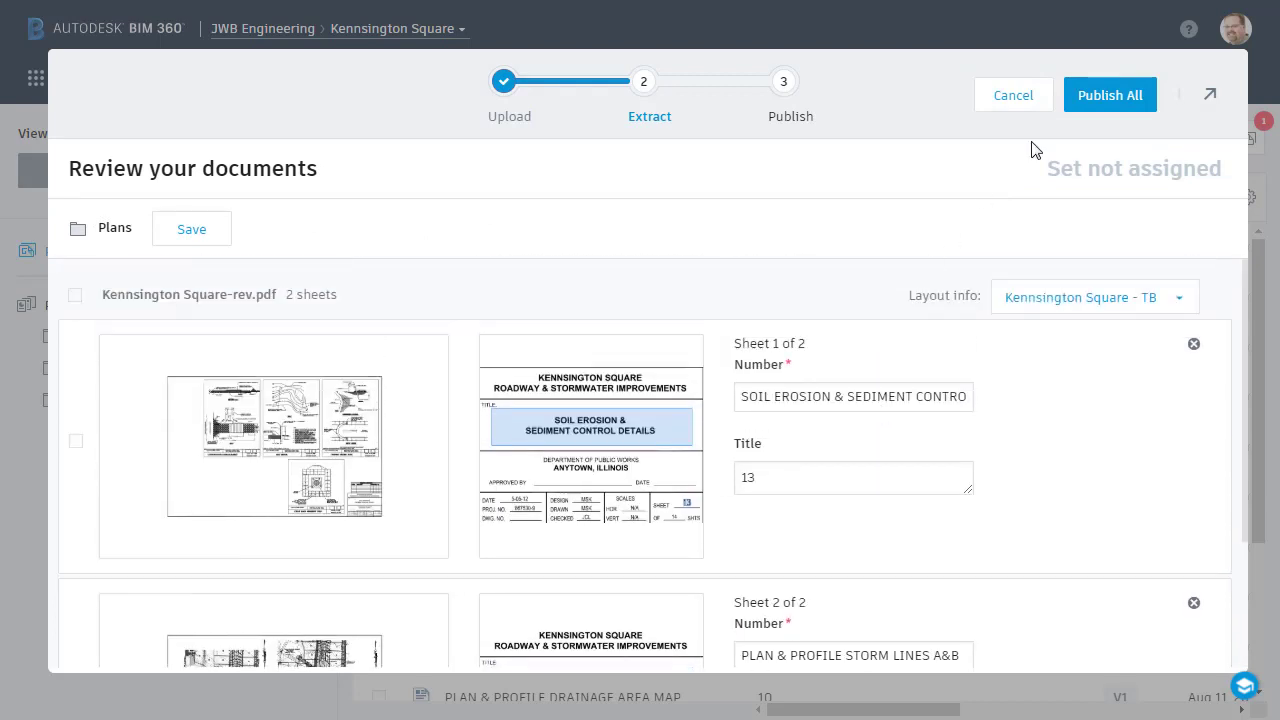
pyautogui.click(1095, 100)
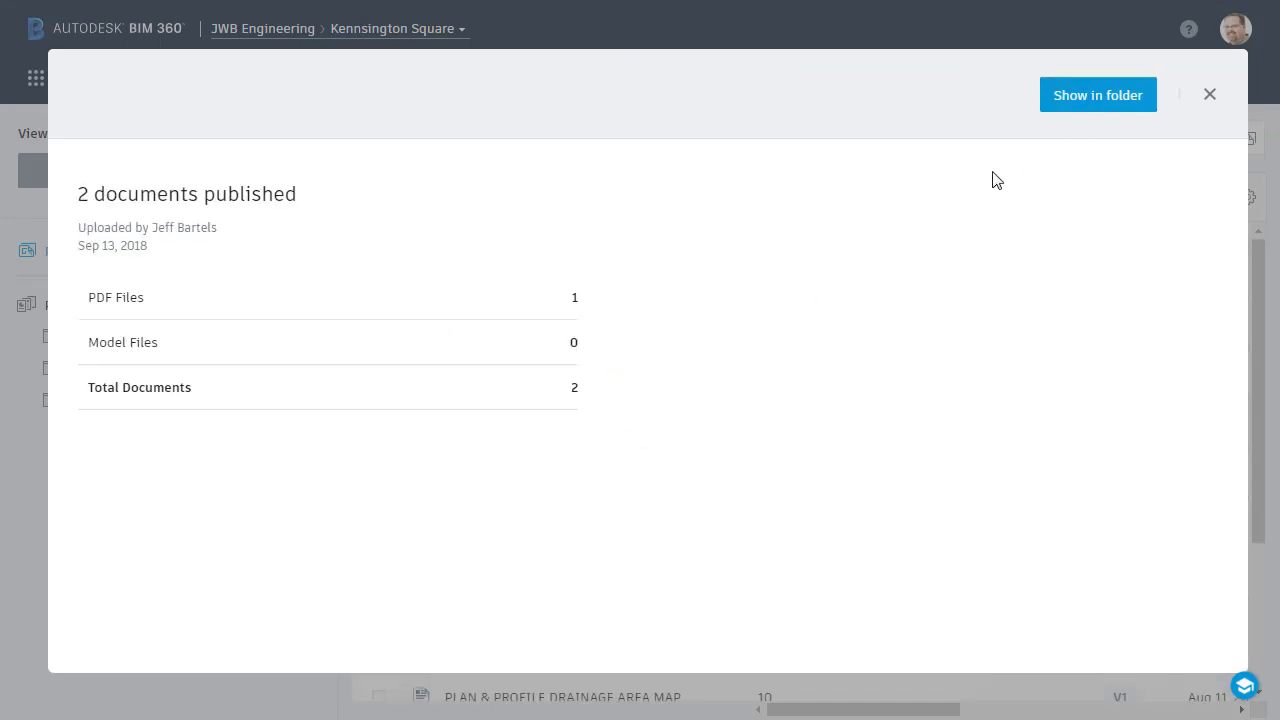
# Open the V2 Soil Erosion & Sediment Control Details sheet from Plans and zoom into its details
pyautogui.click(1080, 104)
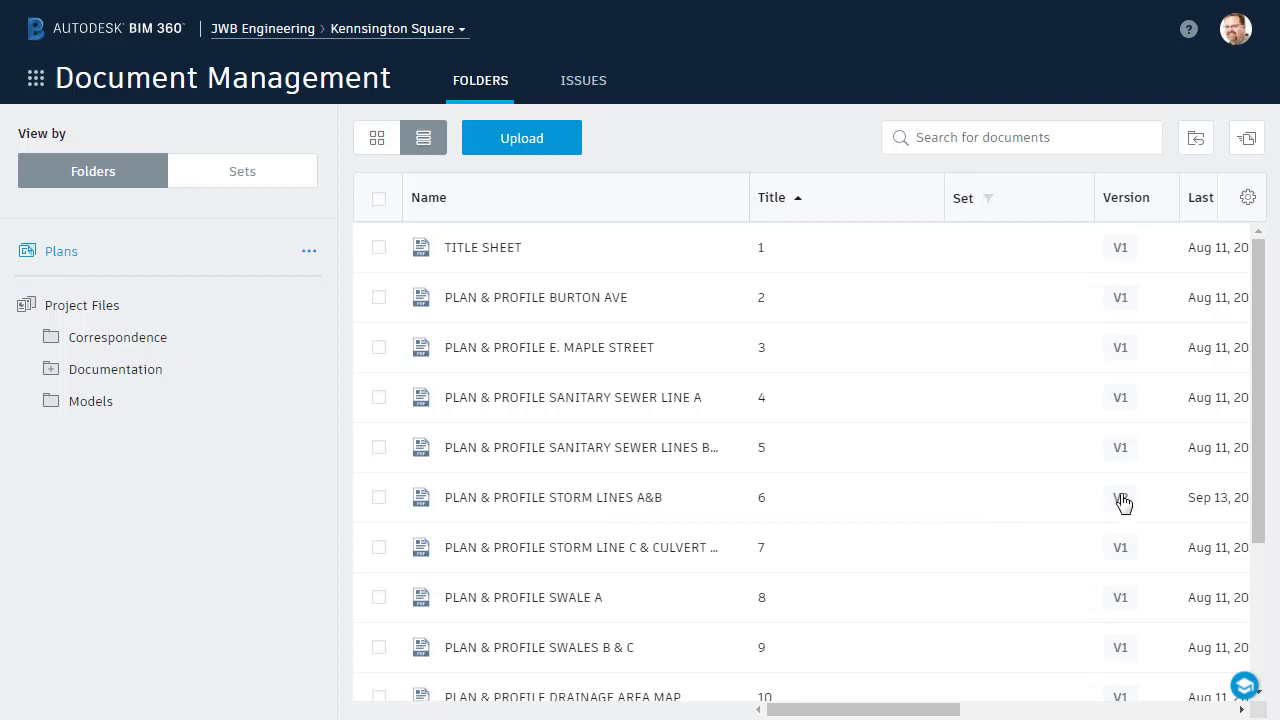
pyautogui.moveTo(1266, 449); pyautogui.dragTo(1268, 600)
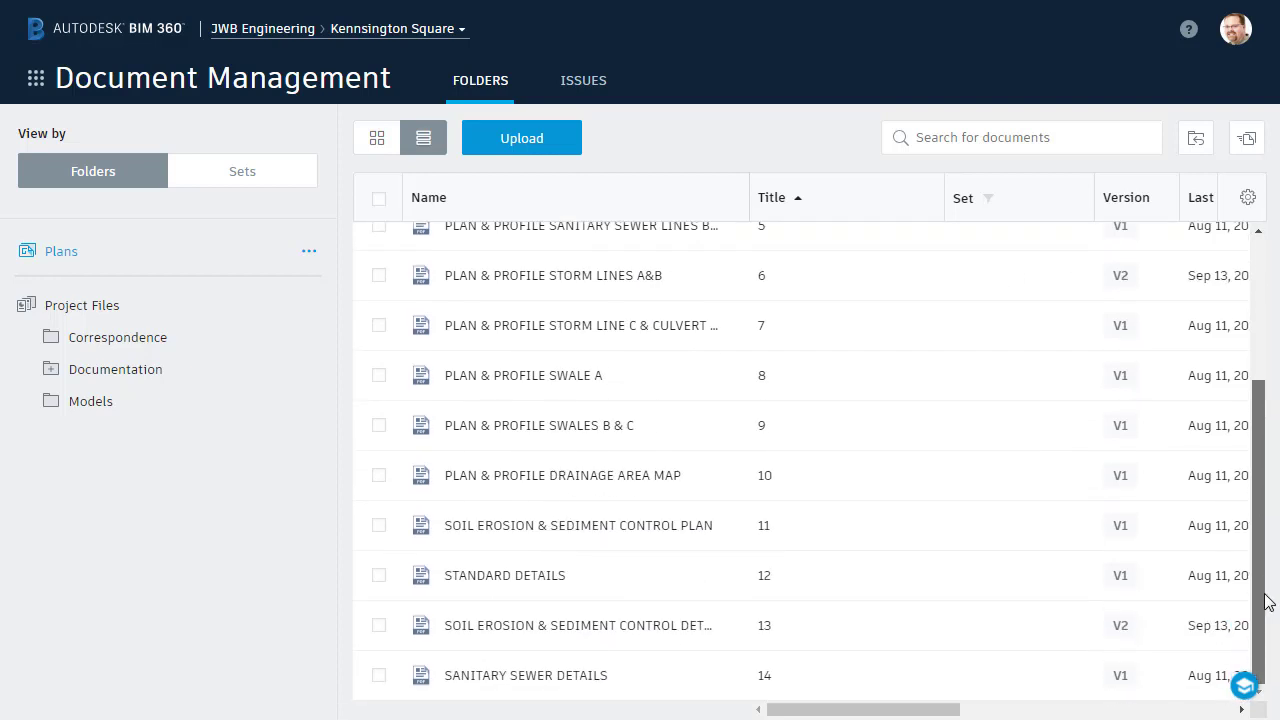
pyautogui.click(663, 631)
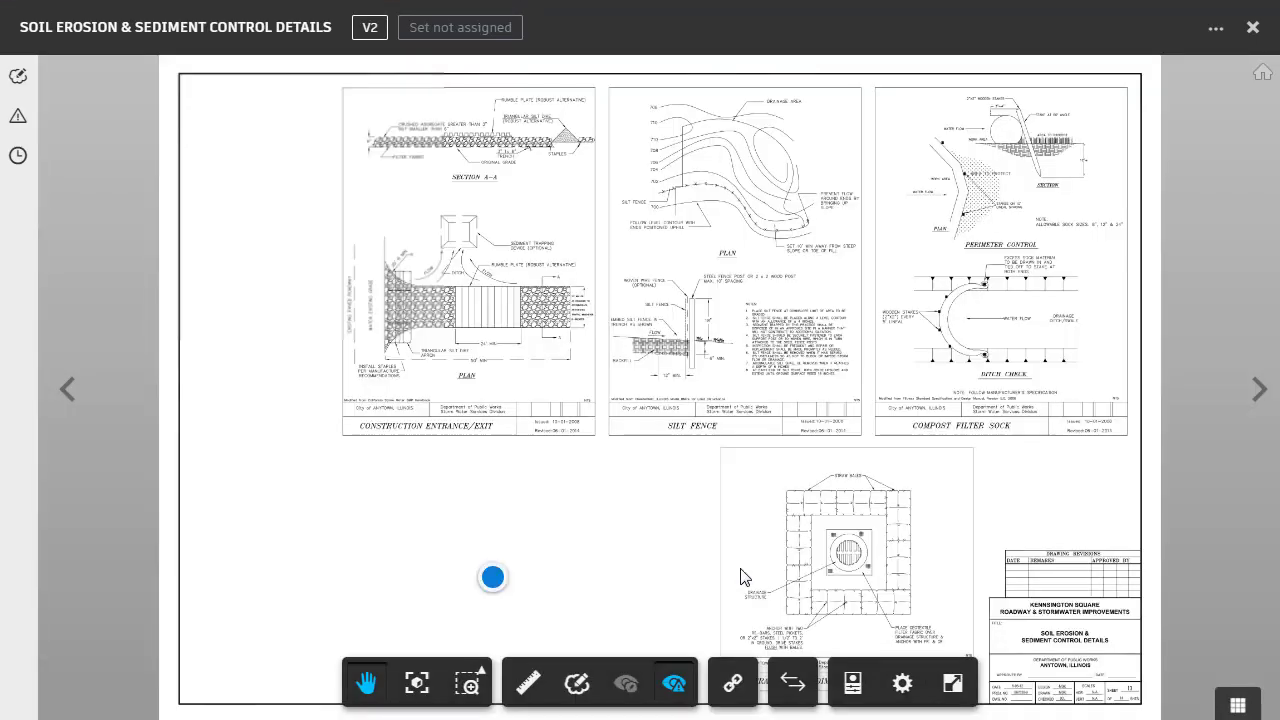
pyautogui.scroll(3, 834, 449)
pyautogui.moveTo(850, 531)
pyautogui.mouseDown()
pyautogui.moveTo(789, 305)
pyautogui.moveTo(788, 529)
pyautogui.mouseUp()
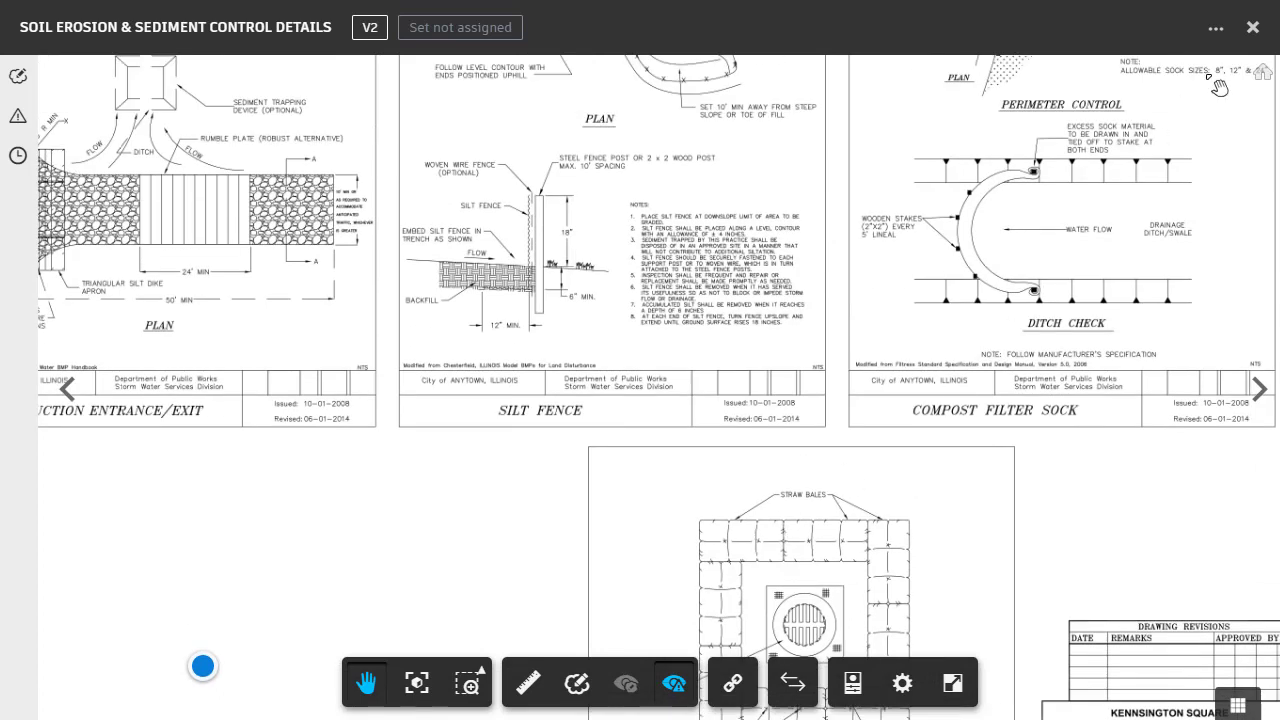
# From the details sheet's version history, compare V2 against V1
pyautogui.click(1252, 28)
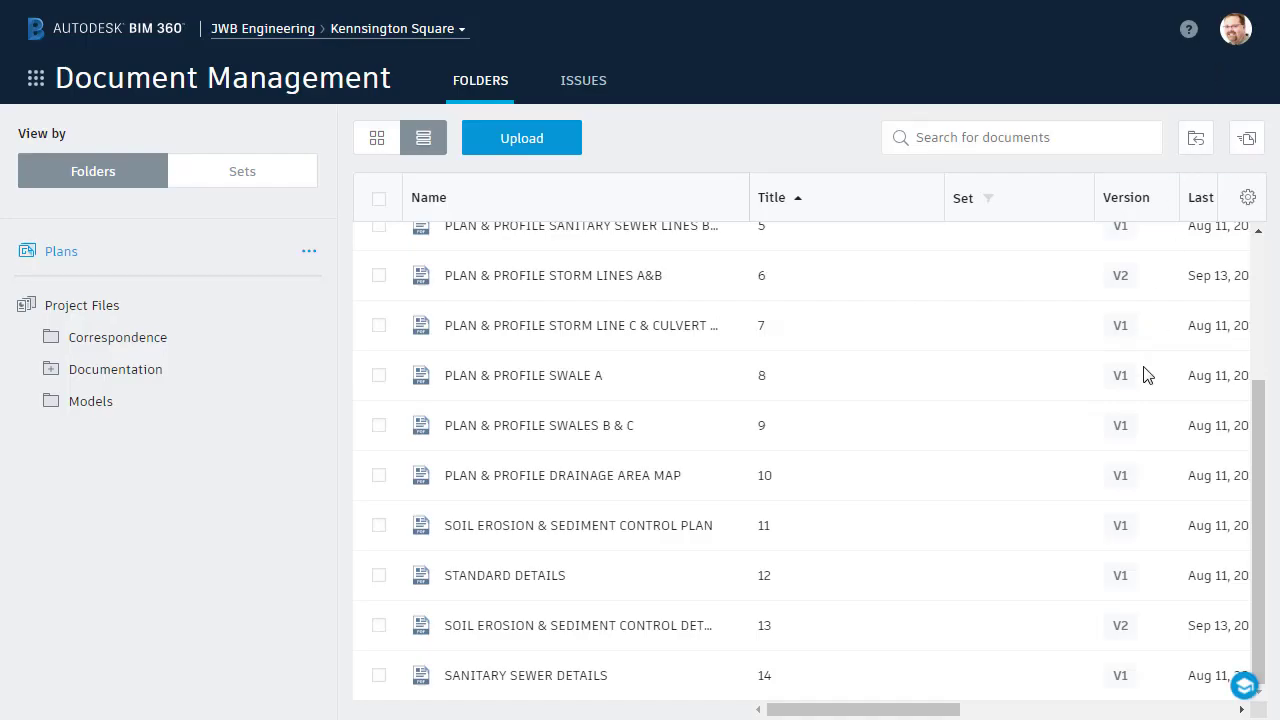
pyautogui.click(1122, 627)
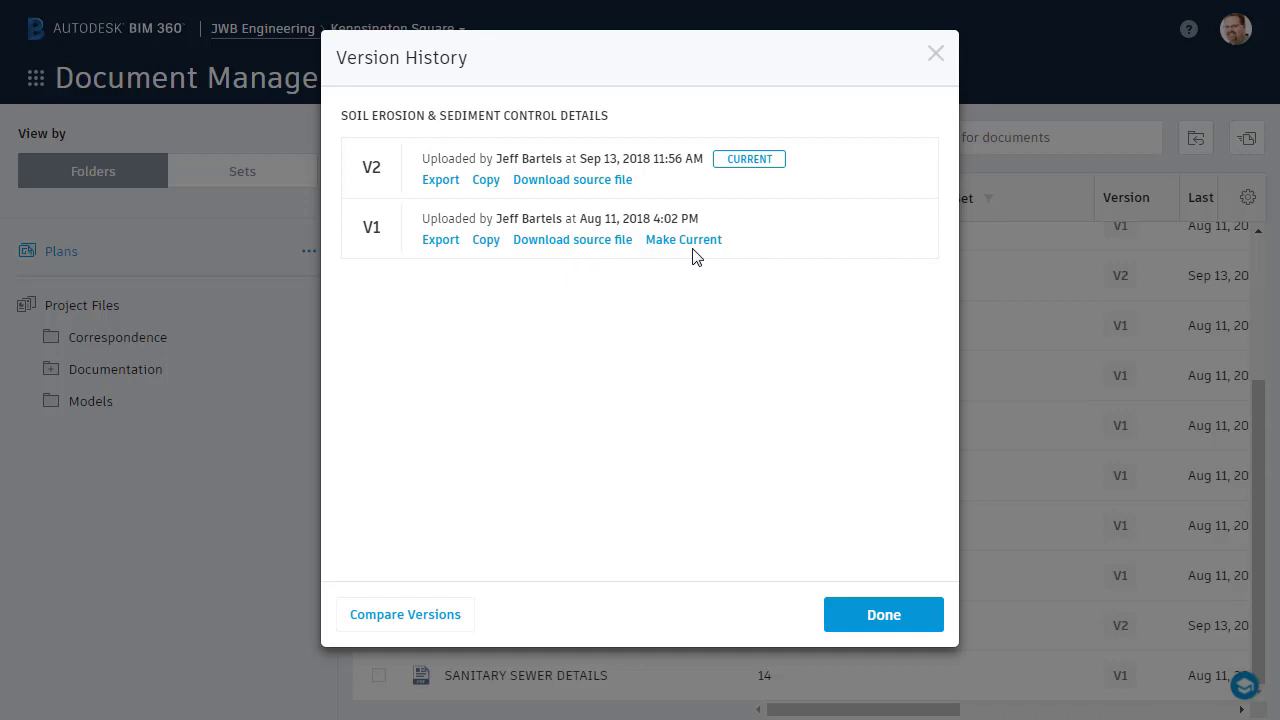
pyautogui.click(419, 615)
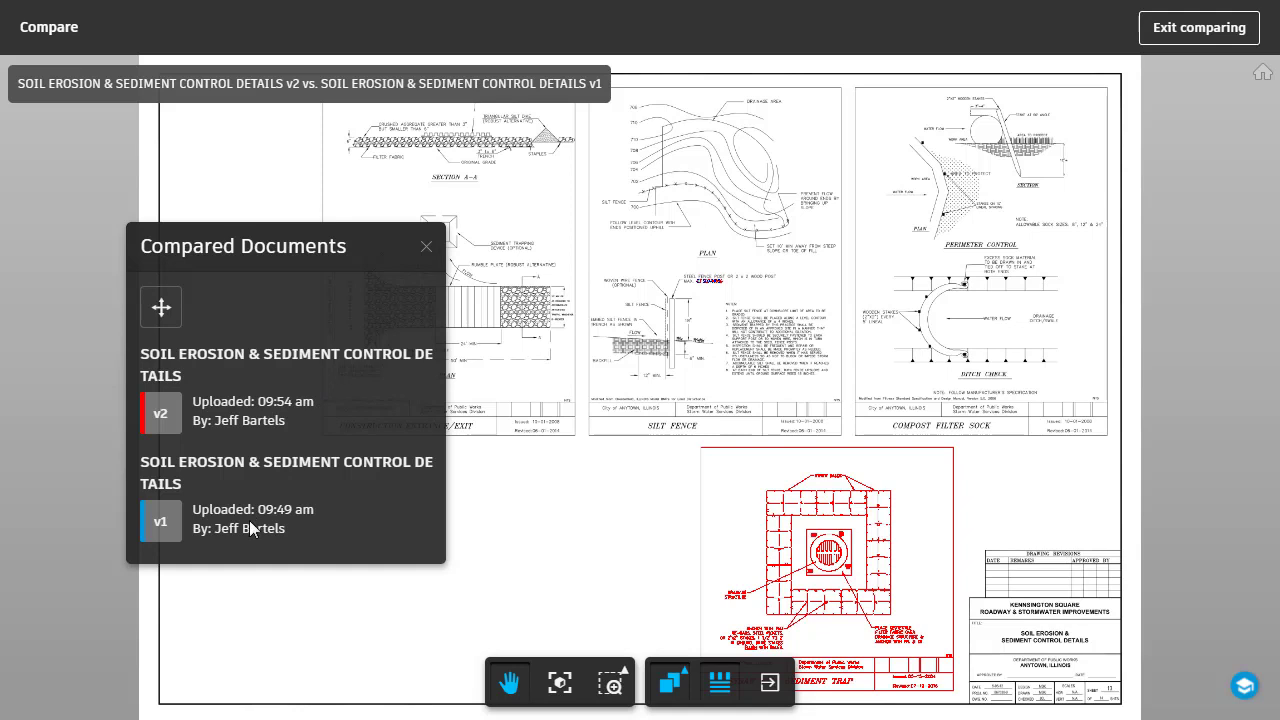
# Zoom the v2/v1 overlay onto the inlet detail and the Silt Fence PLAN post spacing note
pyautogui.scroll(5, 792, 568)
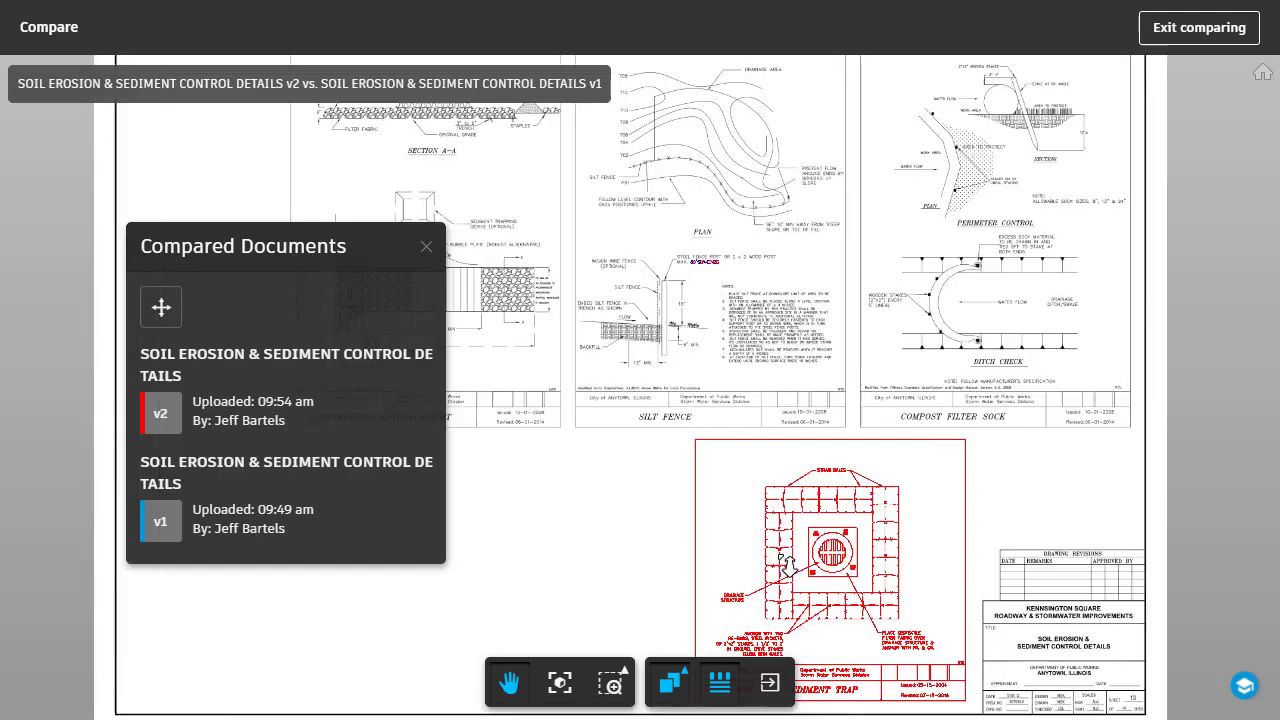
pyautogui.scroll(5, 849, 562)
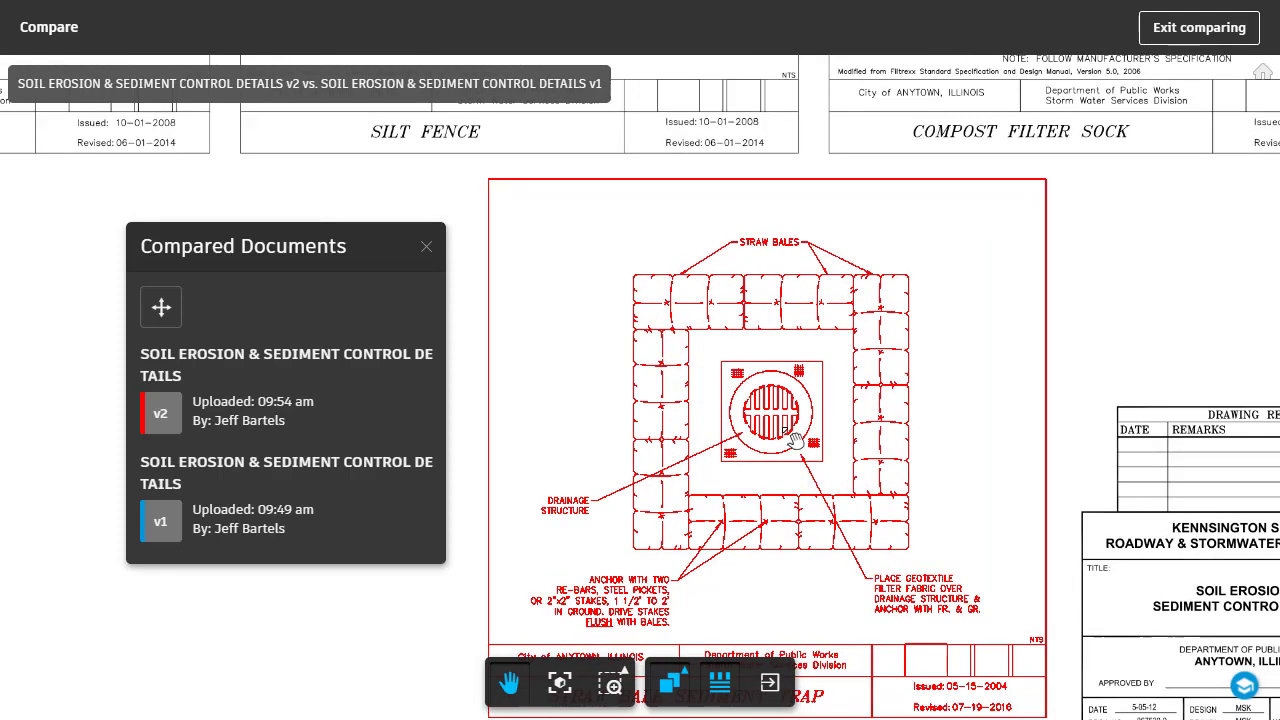
pyautogui.scroll(-5, 795, 440)
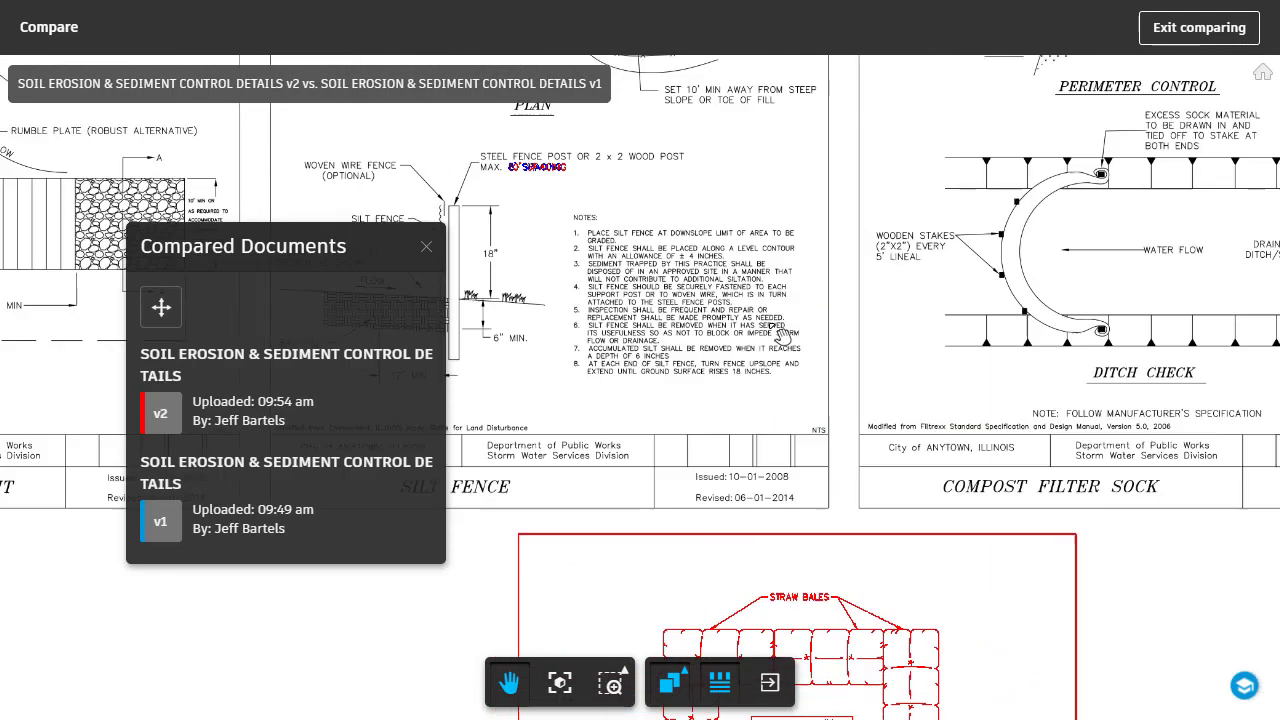
pyautogui.scroll(8, 740, 445)
pyautogui.scroll(2, 740, 445)
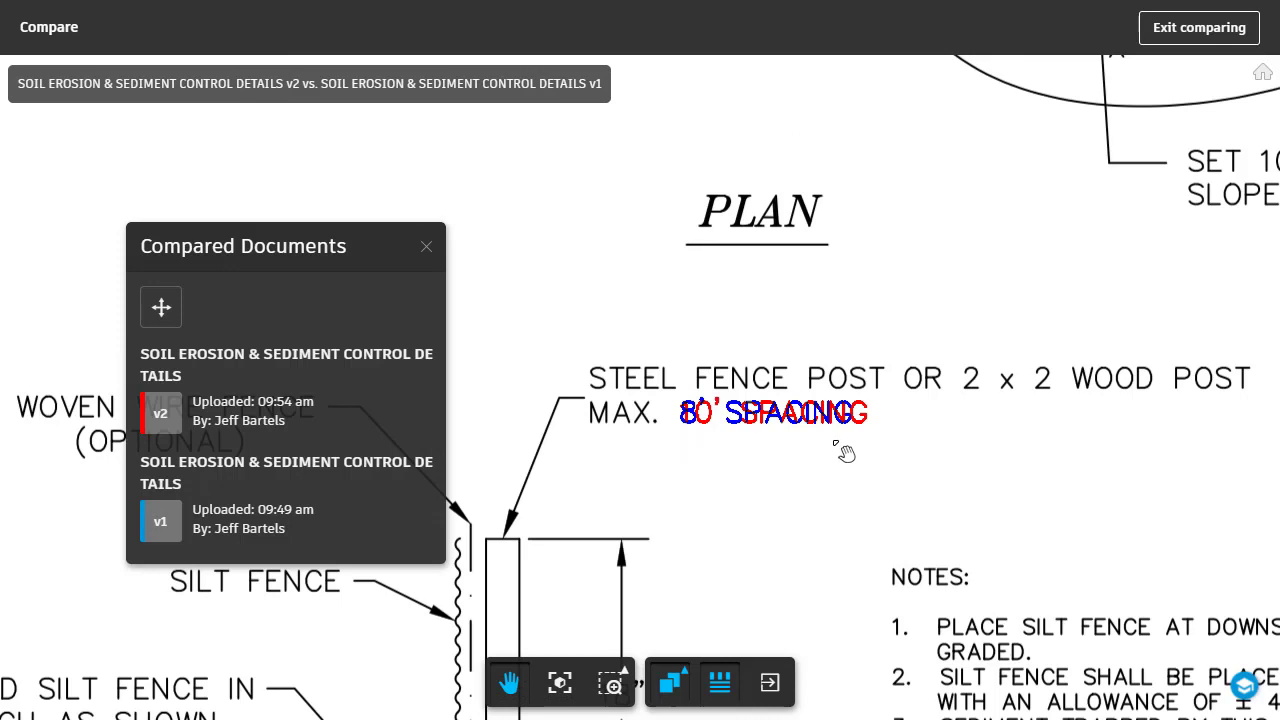
# Compare the versions side by side, 8' versus 10' post spacing, then exit the comparison
pyautogui.click(669, 683)
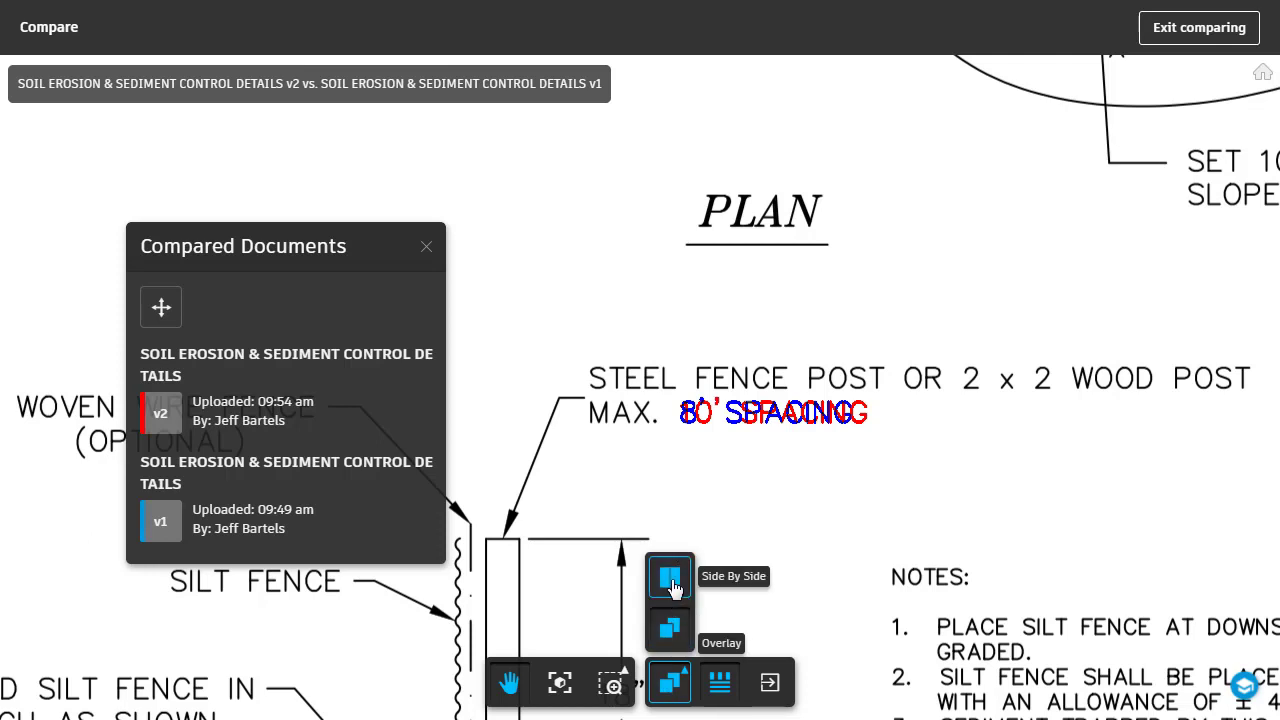
pyautogui.click(670, 580)
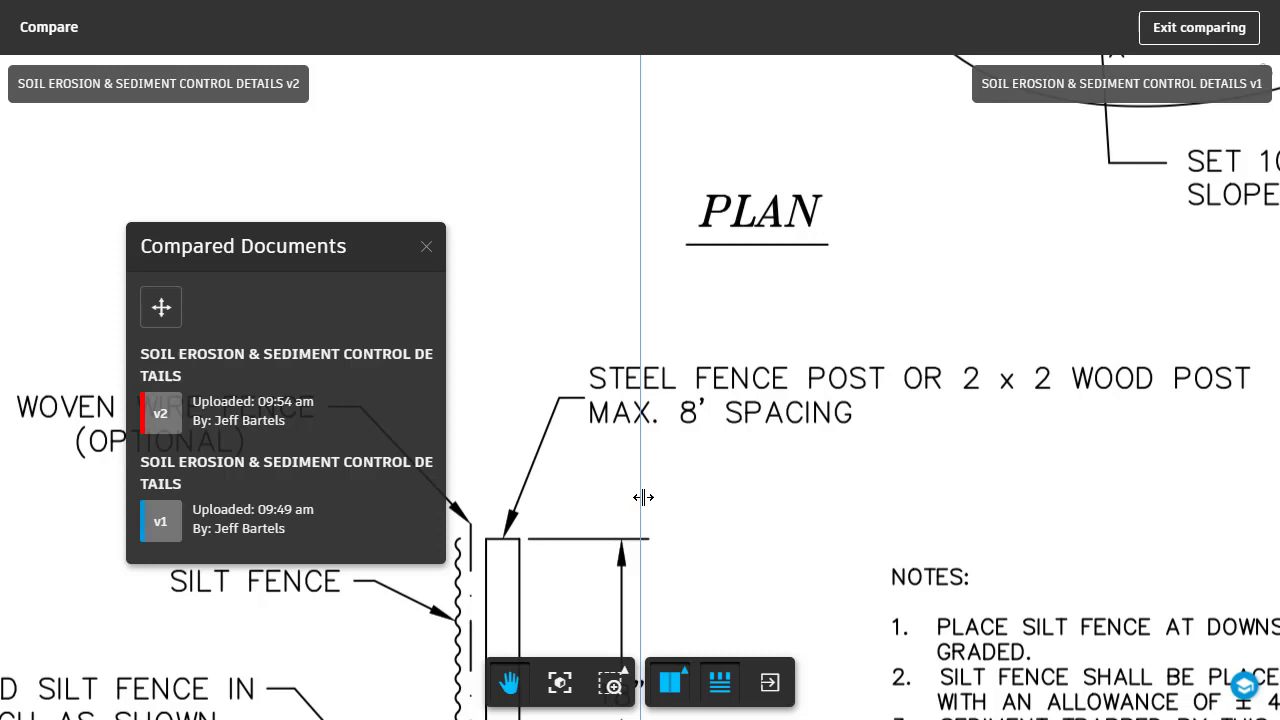
pyautogui.moveTo(643, 497); pyautogui.dragTo(868, 502)
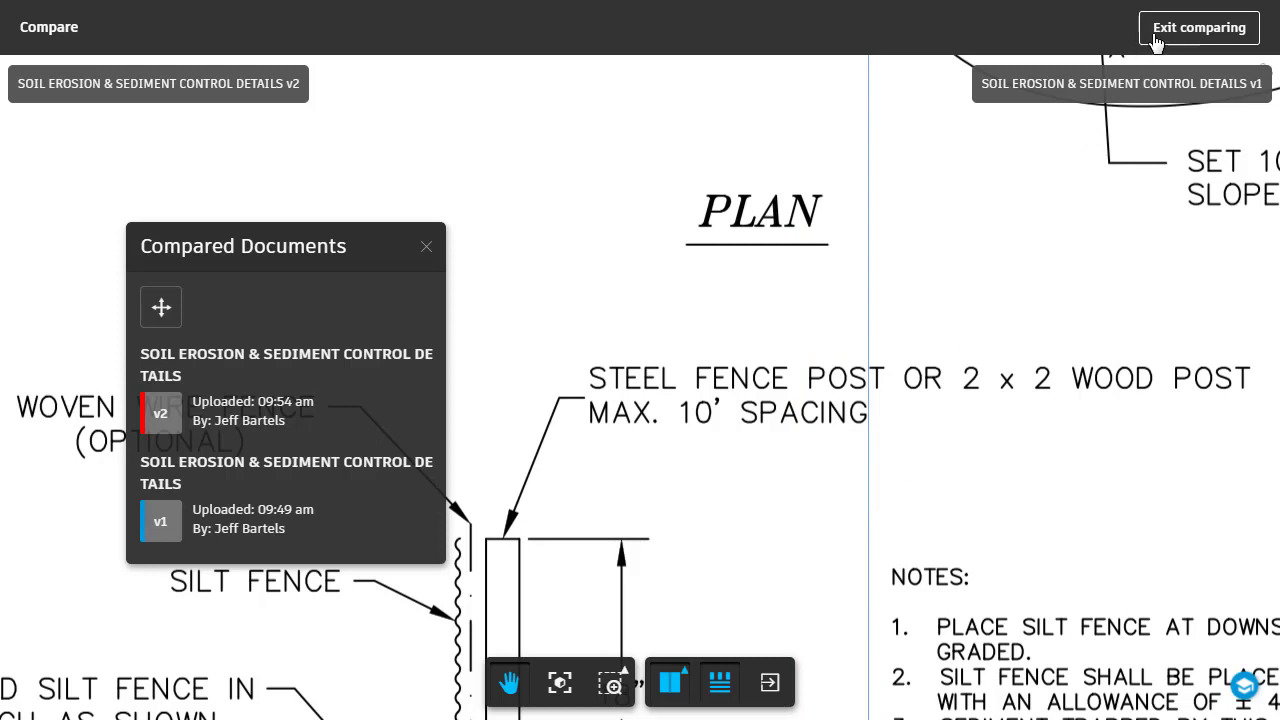
pyautogui.click(1199, 28)
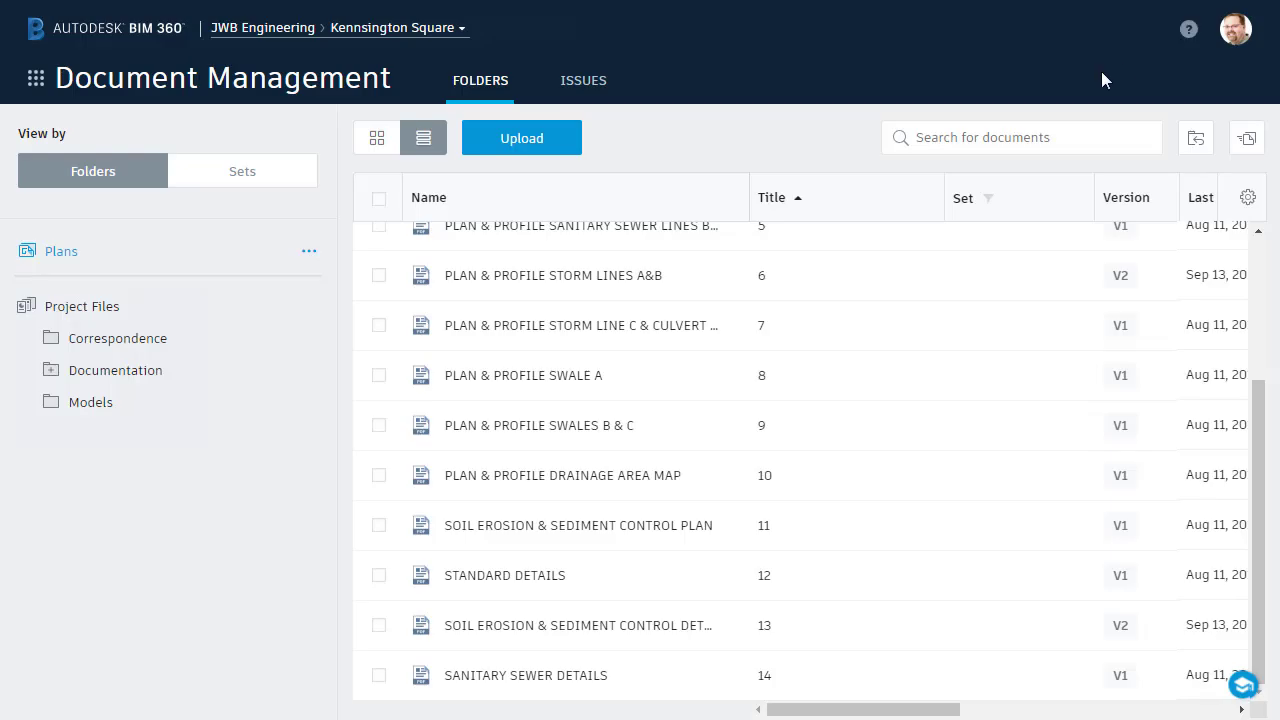
# Overlay v2 on v1 of Plan & Profile Storm Lines A&B and zoom on the profile
pyautogui.click(642, 286)
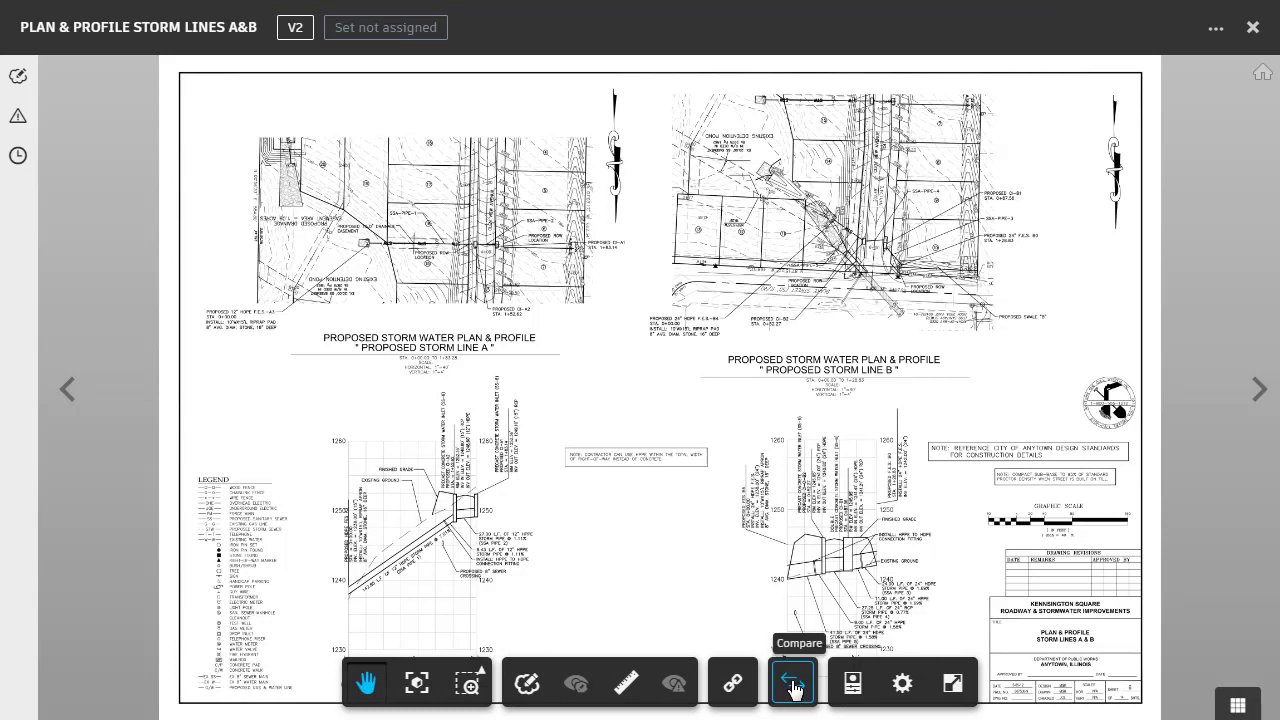
pyautogui.click(792, 686)
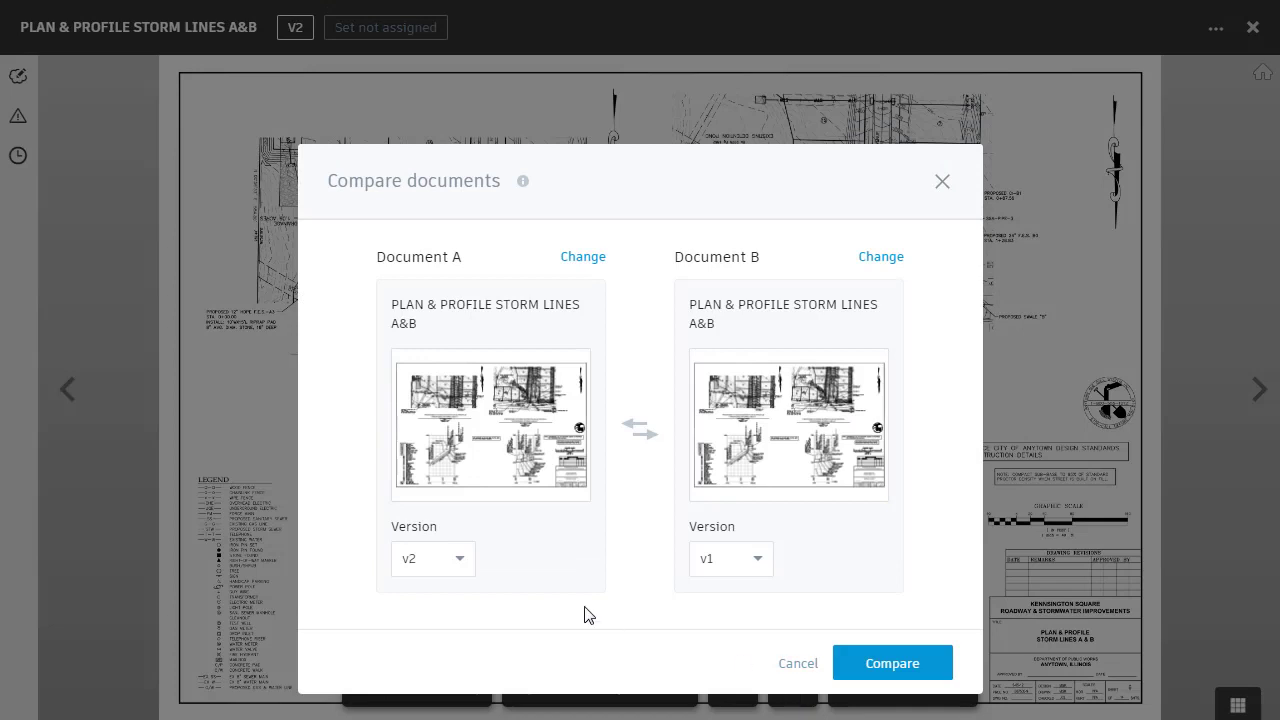
pyautogui.click(466, 563)
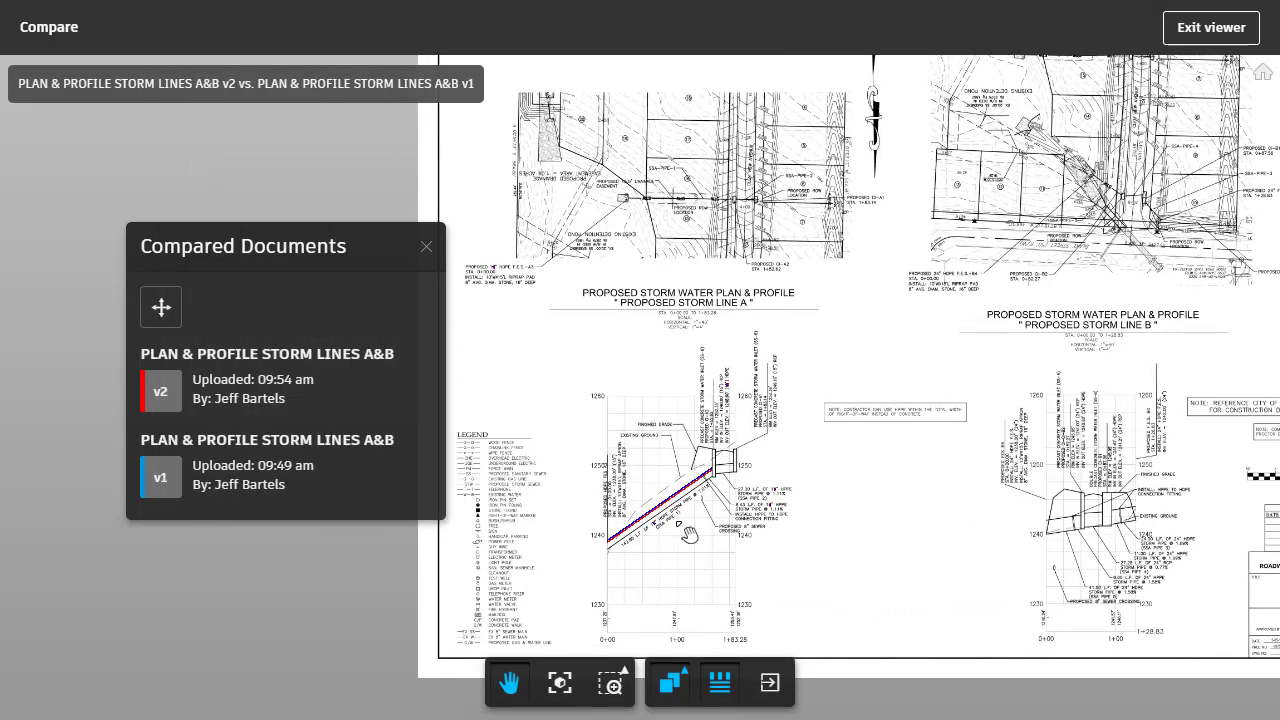
pyautogui.scroll(5, 688, 535)
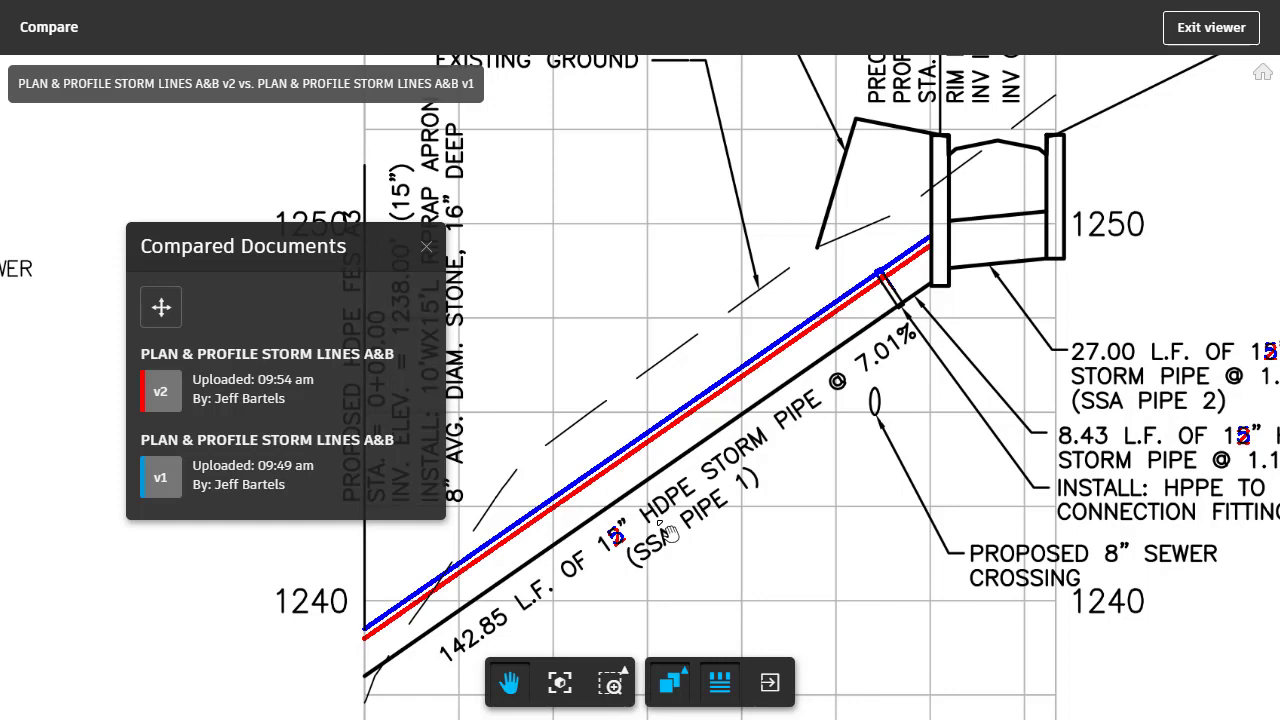
# Exit the Storm Lines A&B comparison back to the Plans folder list
pyautogui.click(1177, 40)
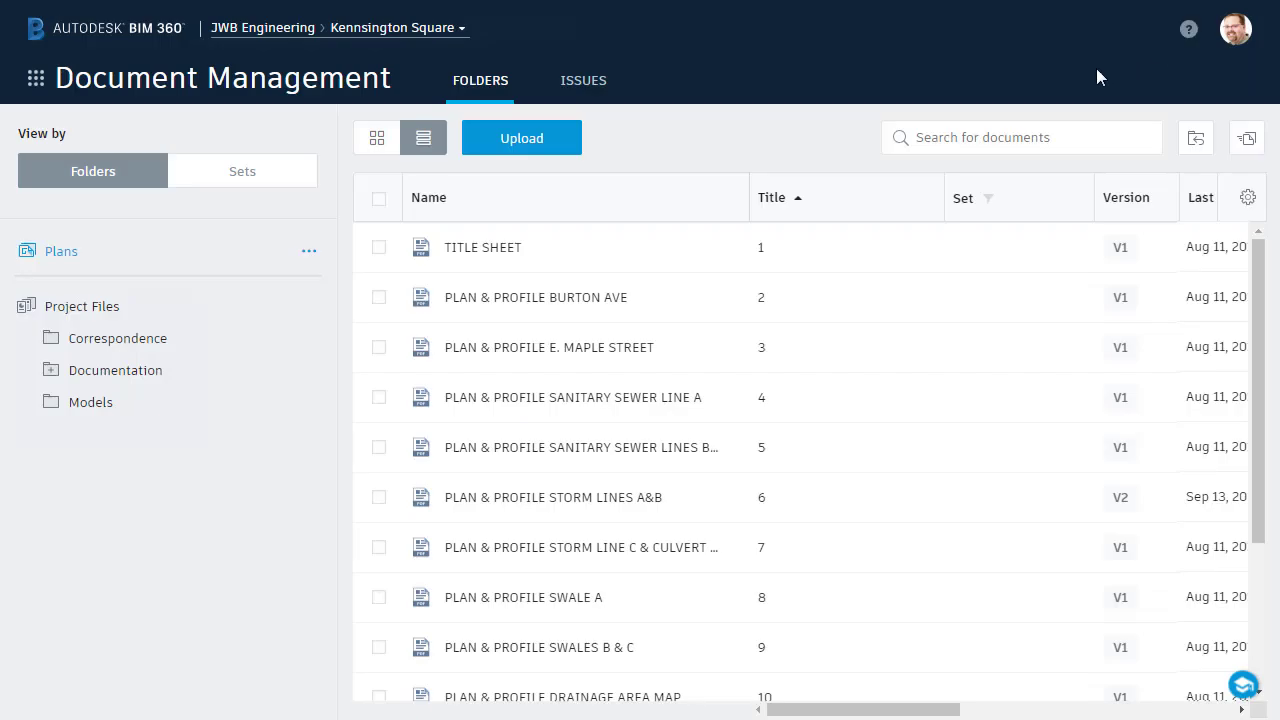